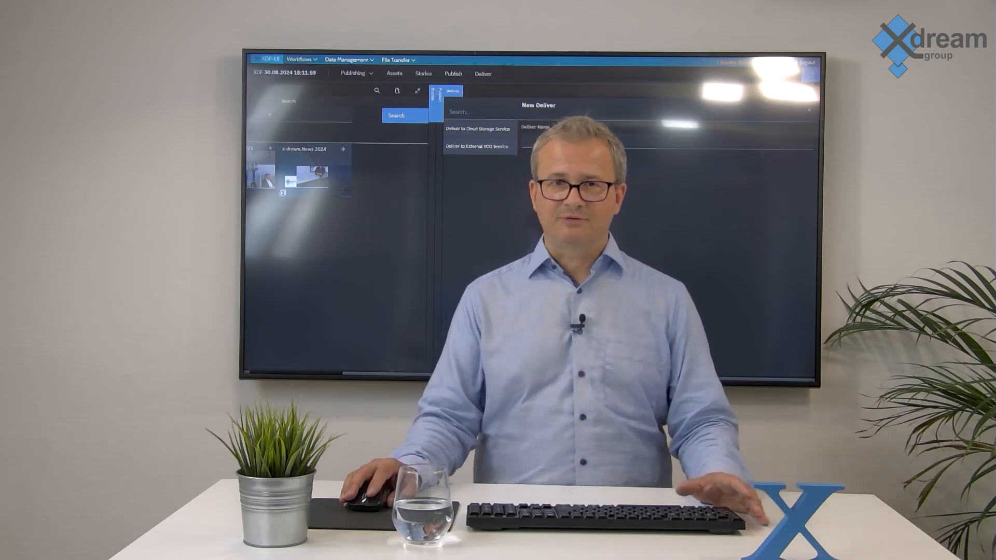
Name the new delivery "Deliver News to Cloud Backup" and save it.
click(691, 140)
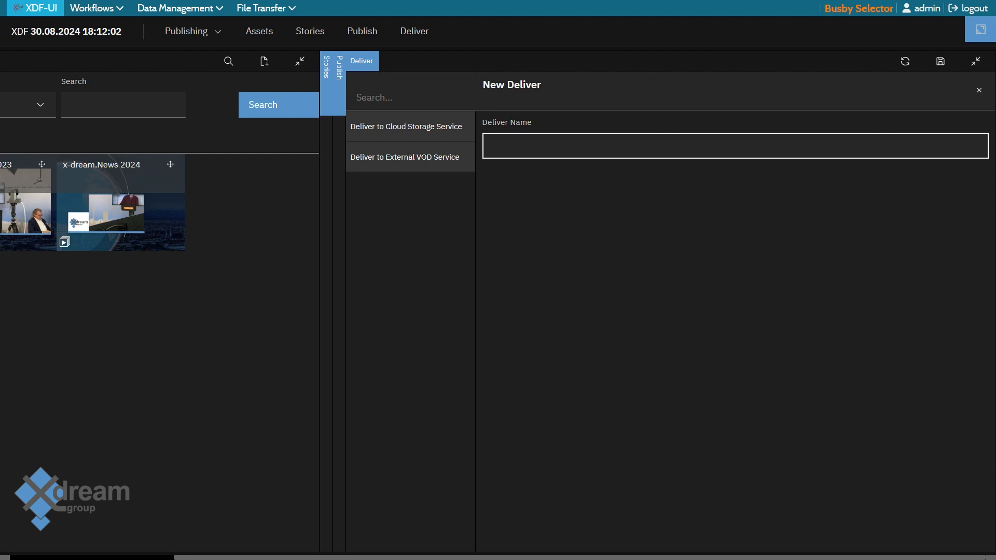
text(Deliver New)
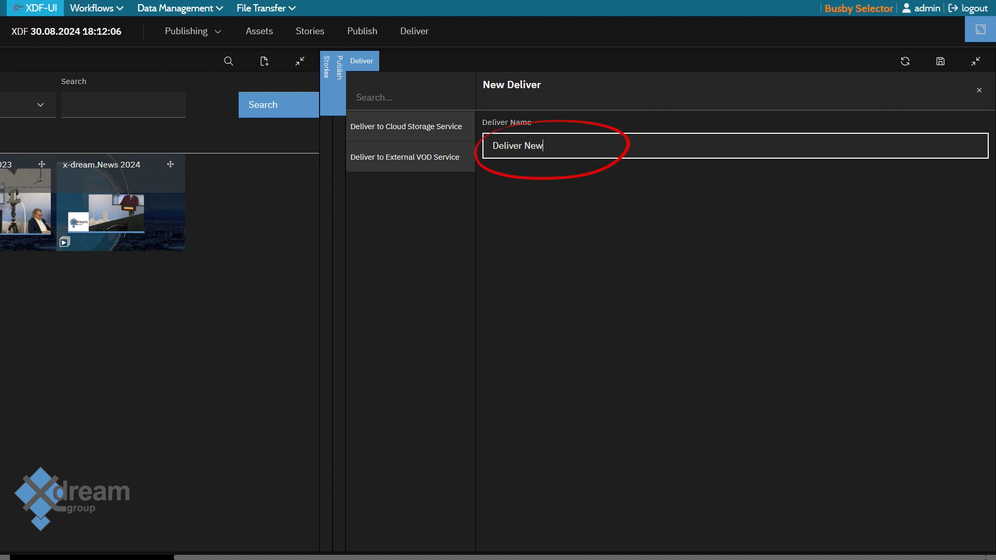
text(s to Cloud)
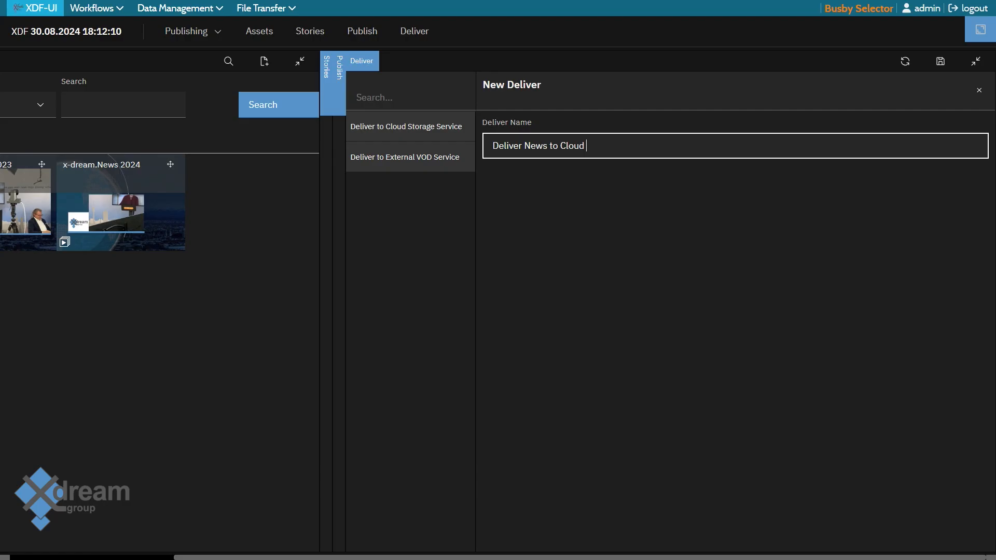
text( Backup)
click(940, 61)
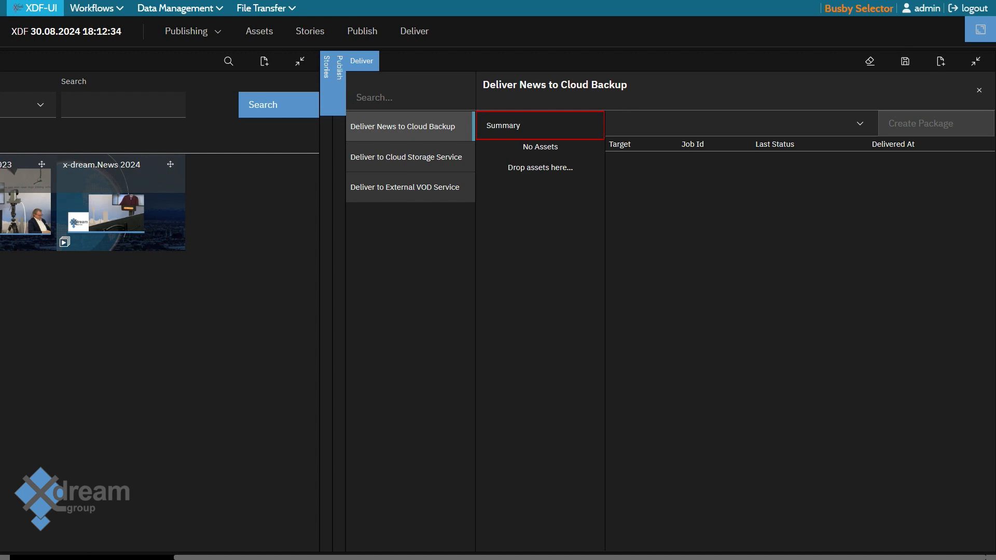
Open the XDN 2023 December season inside the x-dream.News 2023 series in the assets.
scroll(498, 301, left, 3)
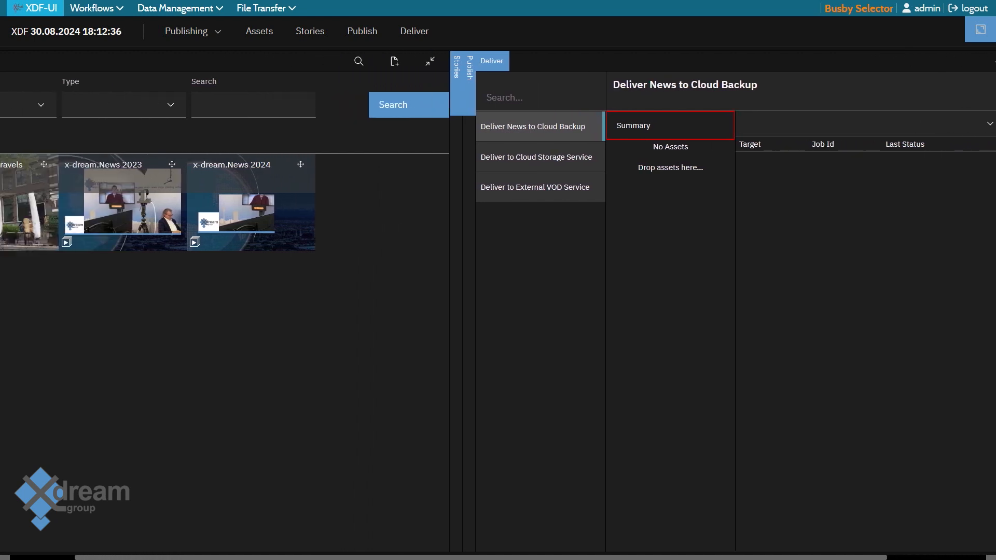
scroll(498, 301, left, 1)
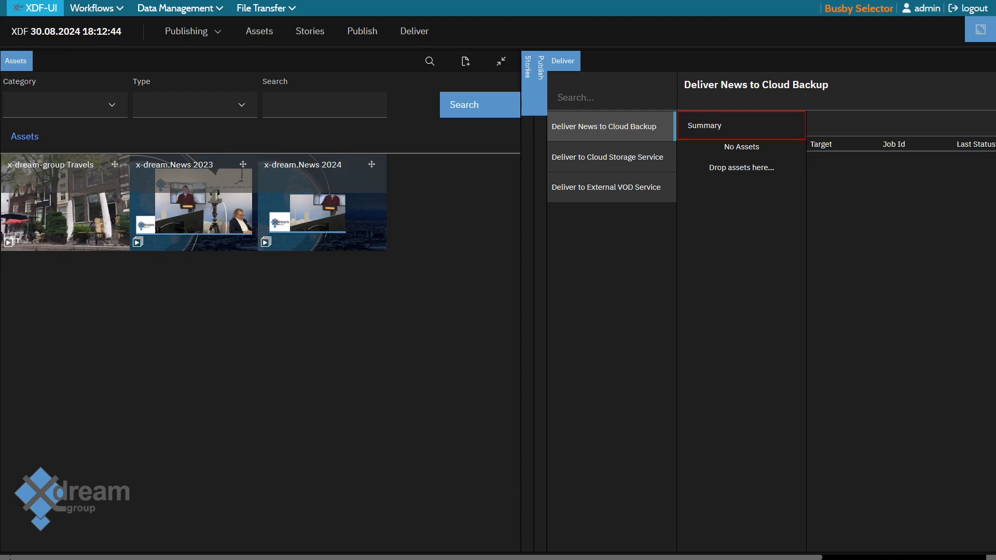
click(194, 207)
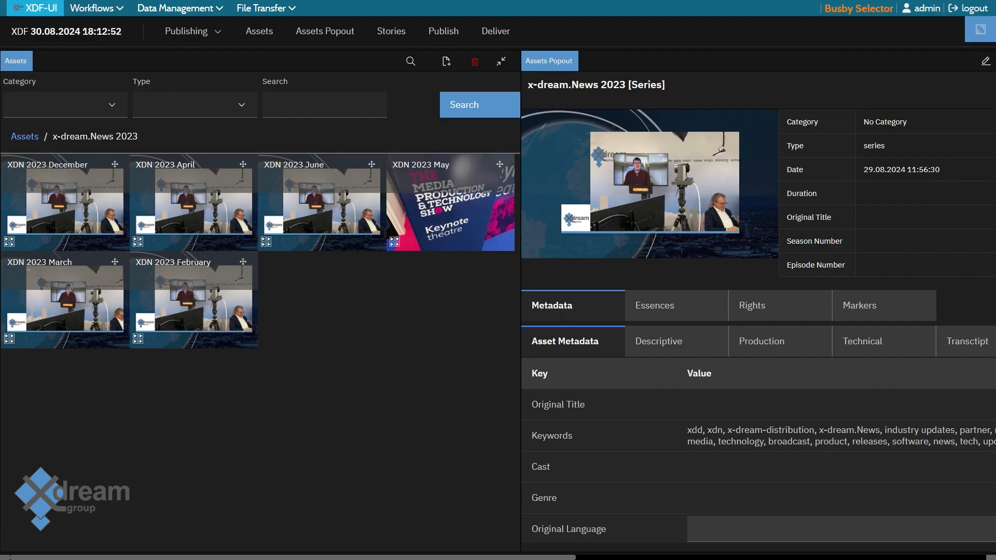
click(65, 207)
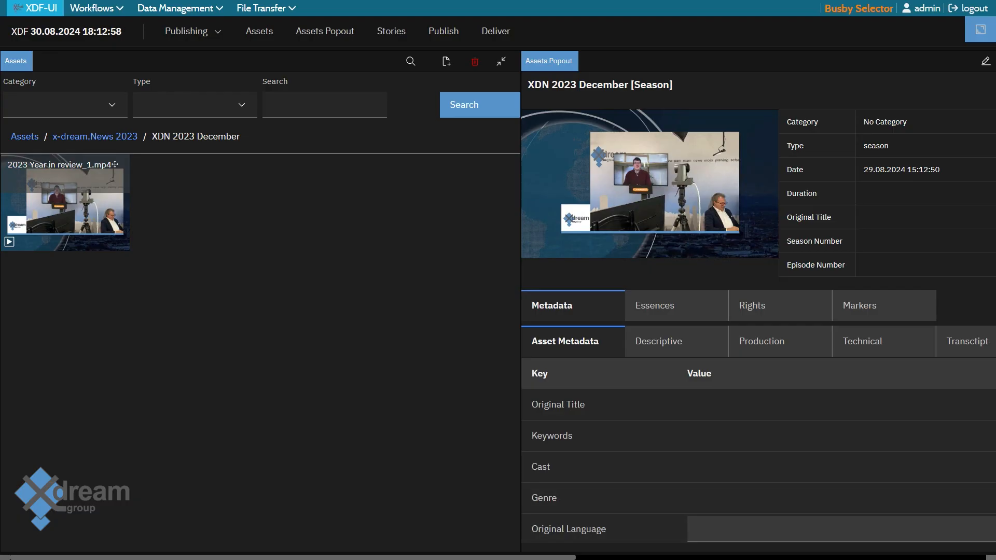
Close the season's details and add 2023 Year in review_1.mp4 to the Deliver News to Cloud Backup assets.
drag(544, 557, 620, 558)
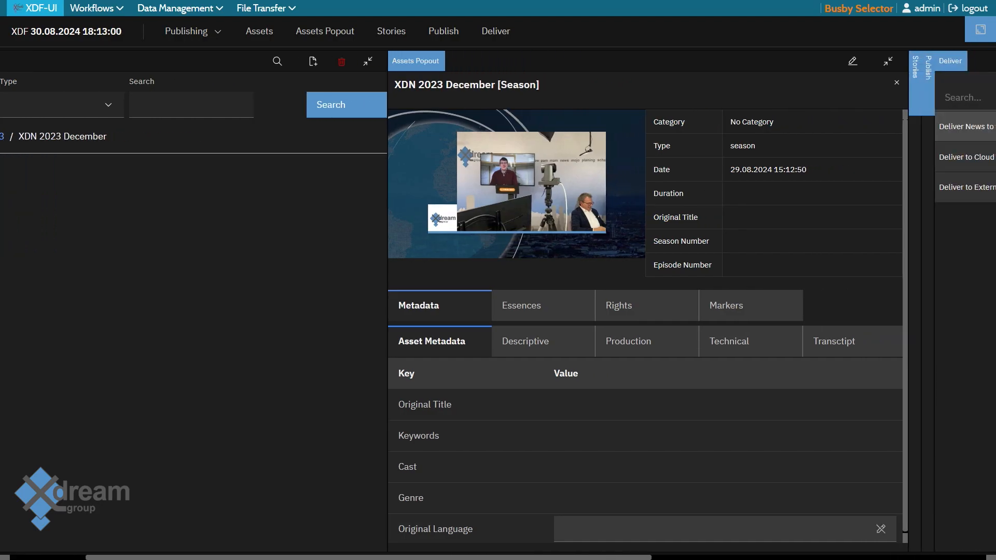
click(896, 82)
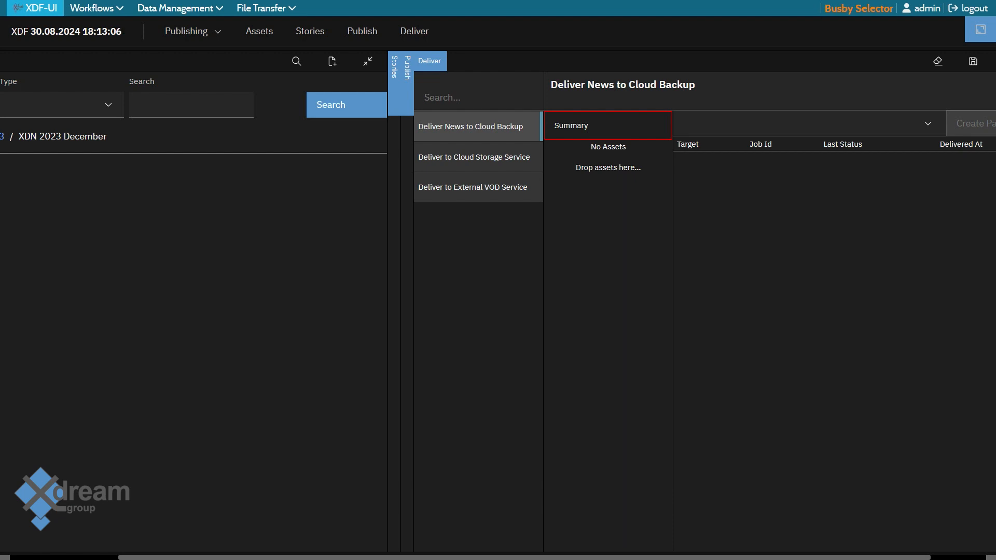
drag(525, 557, 416, 557)
drag(115, 165, 669, 125)
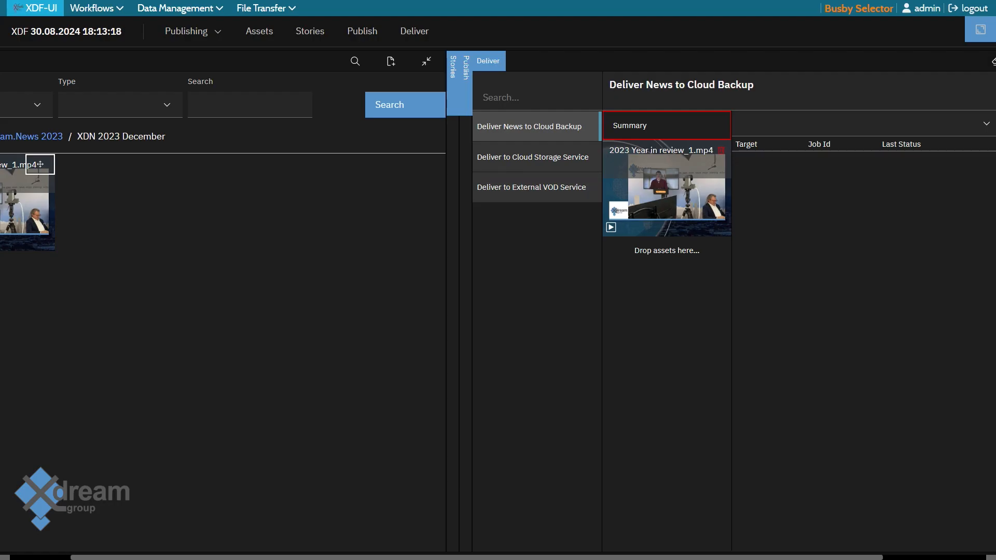
Go back to x-dream.News 2023, open the XDN 2023 April season and close its details.
scroll(497, 305, left, 2)
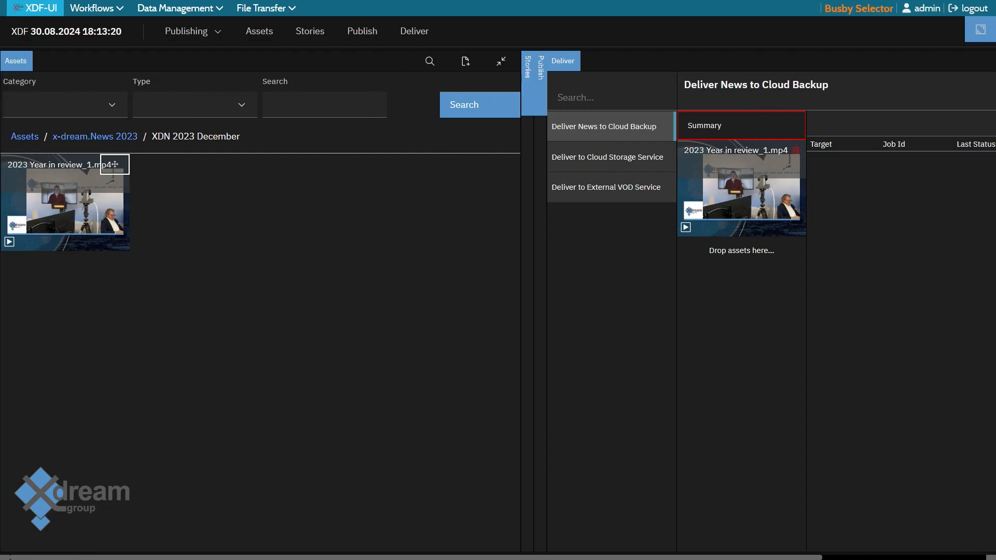
click(95, 136)
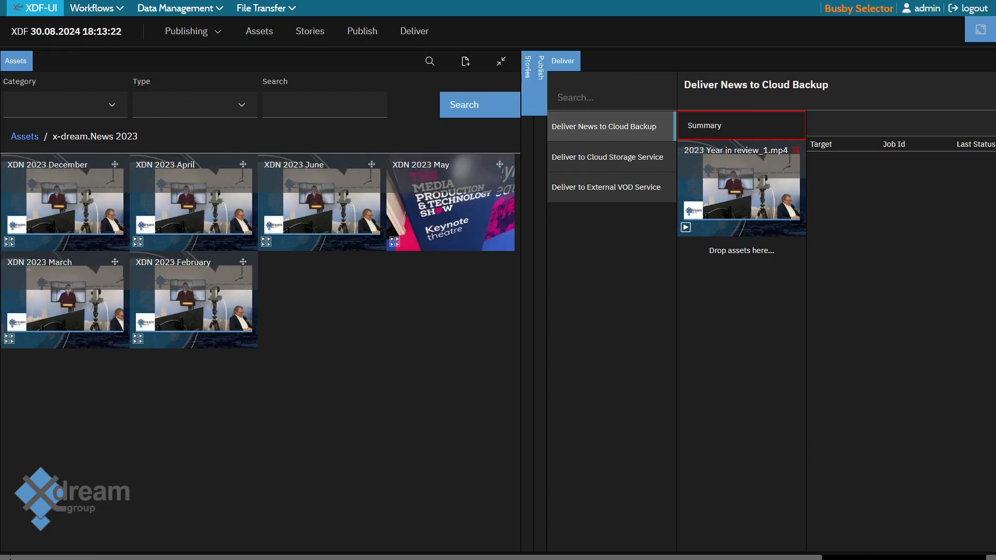
click(193, 203)
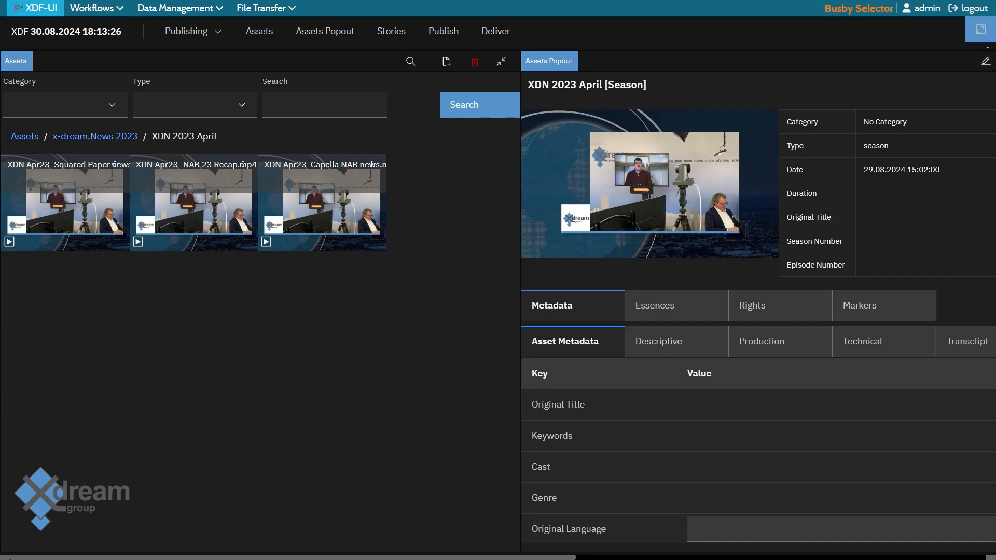
drag(293, 558, 397, 557)
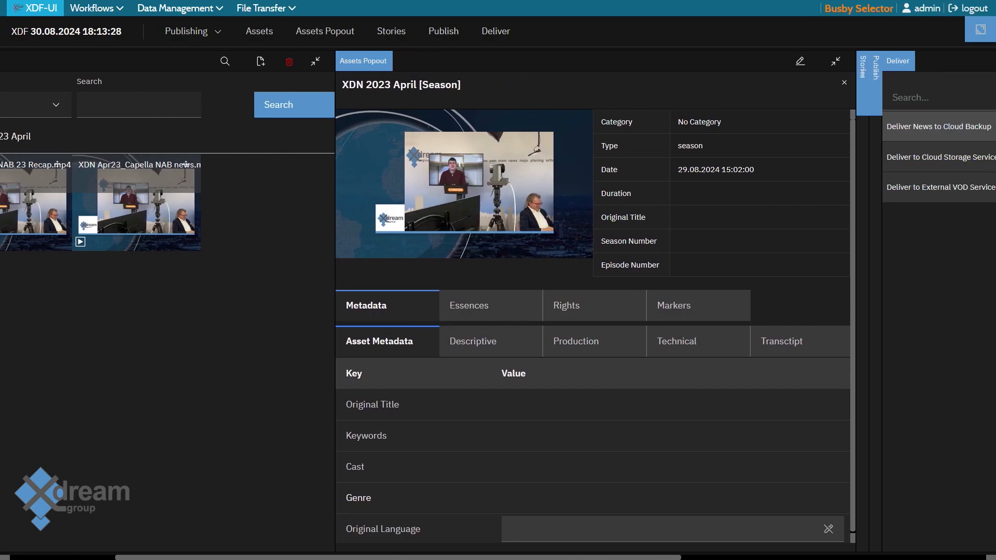
click(844, 82)
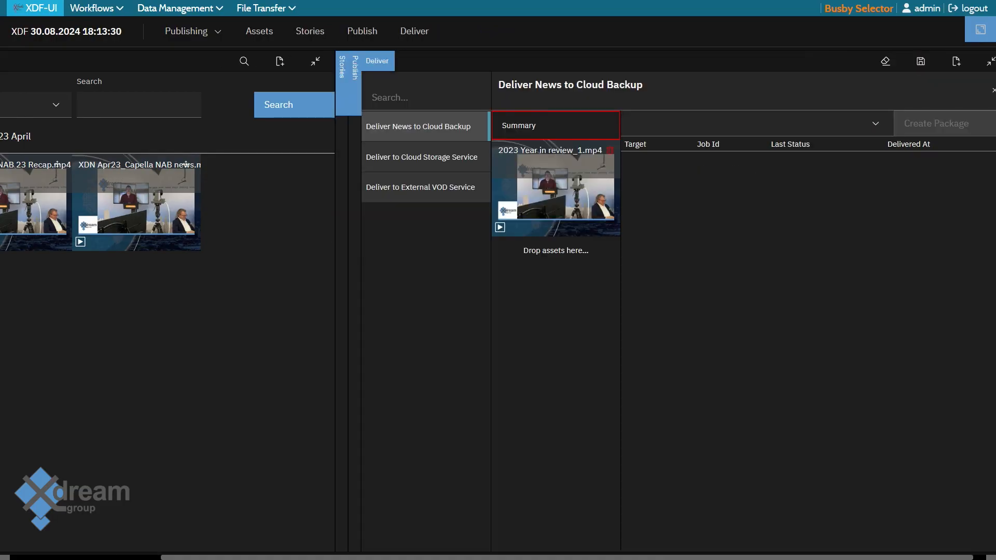
Add the April clips Capella NAB news, NAB 23 Recap and Squared Paper news to the delivery's assets.
drag(185, 165, 544, 254)
drag(58, 165, 504, 332)
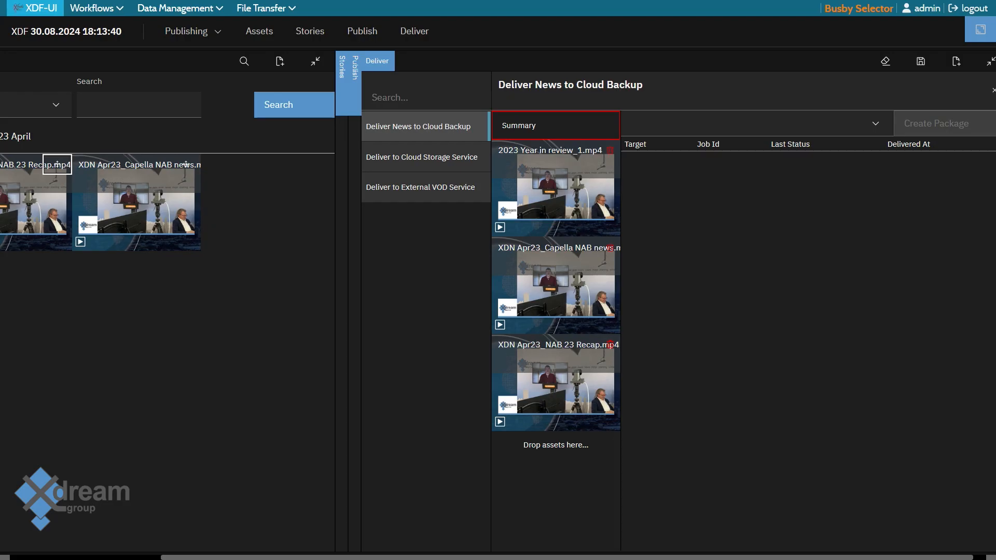
scroll(497, 301, left, 4)
drag(114, 165, 617, 378)
drag(560, 401, 562, 441)
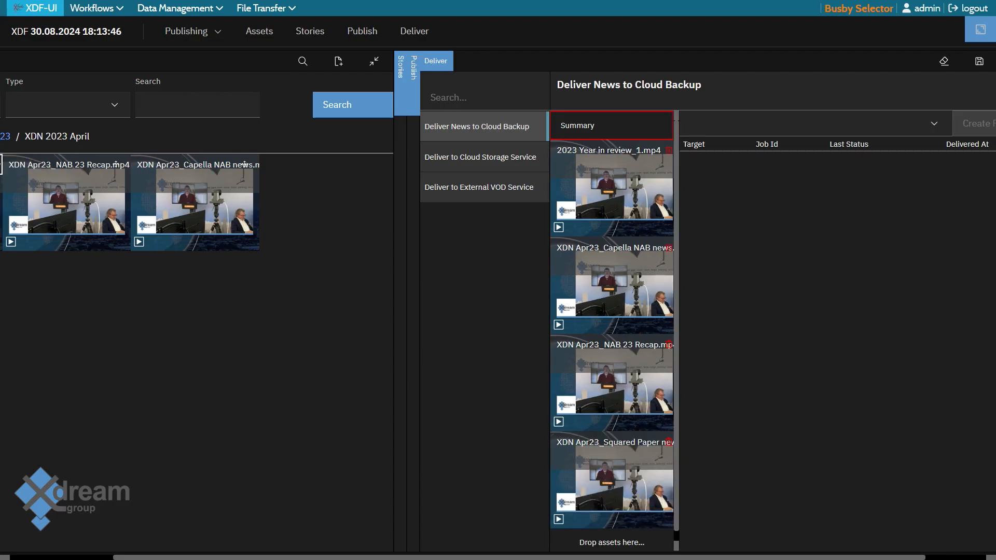
Return to the x-dream.News 2023 series and add the whole XDN 2023 June season to the delivery.
click(5, 136)
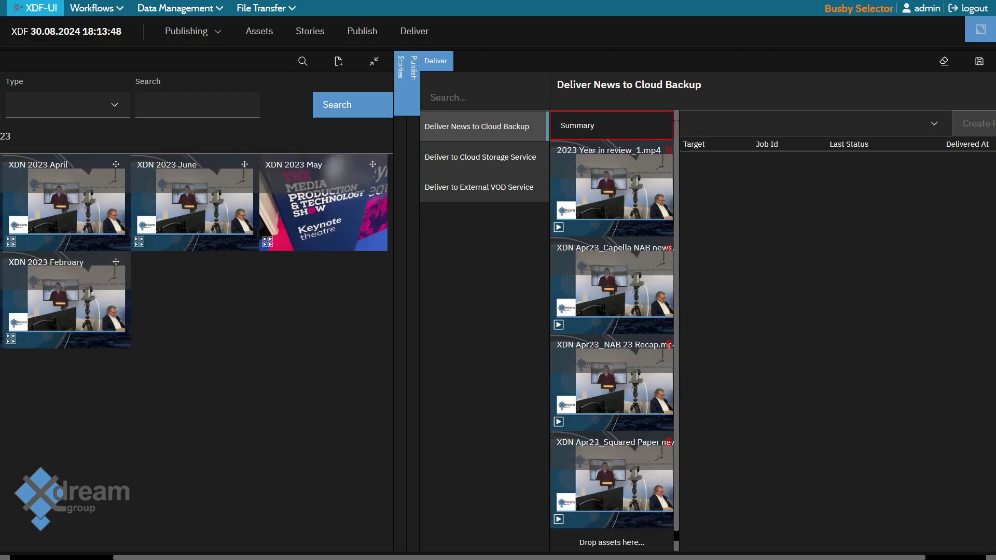
drag(244, 164, 585, 536)
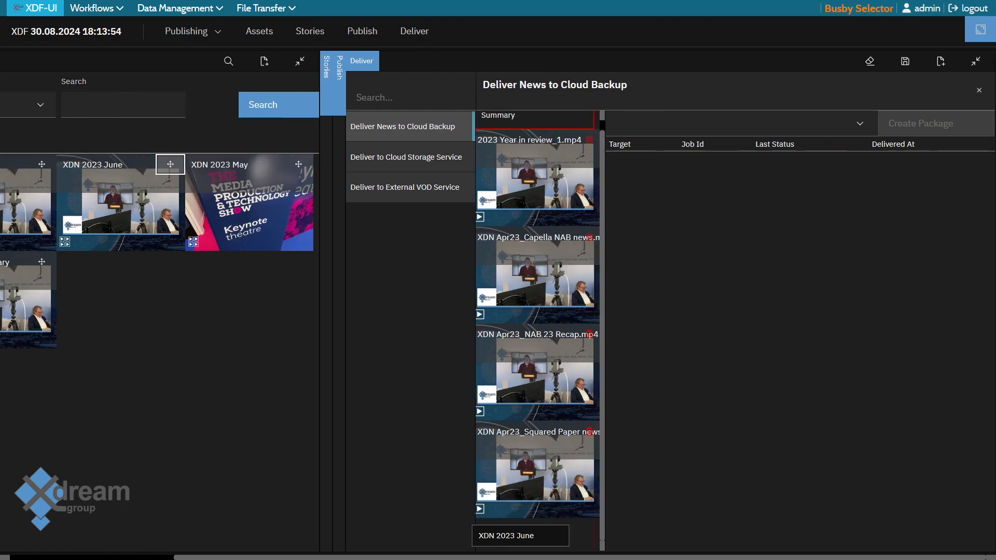
drag(586, 535, 585, 536)
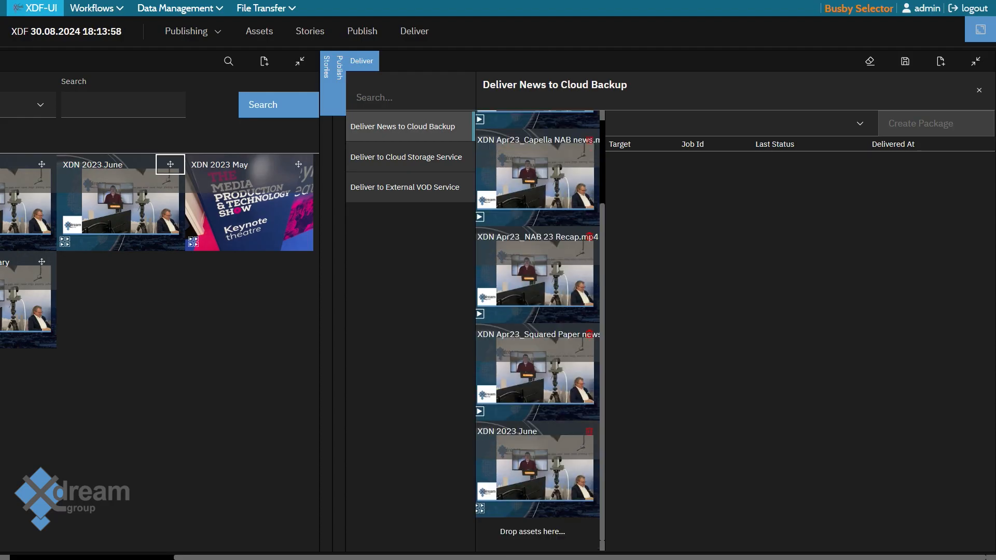
View the contents of the XDN 2023 June season, return to x-dream.News 2023 and close the season's details.
click(170, 164)
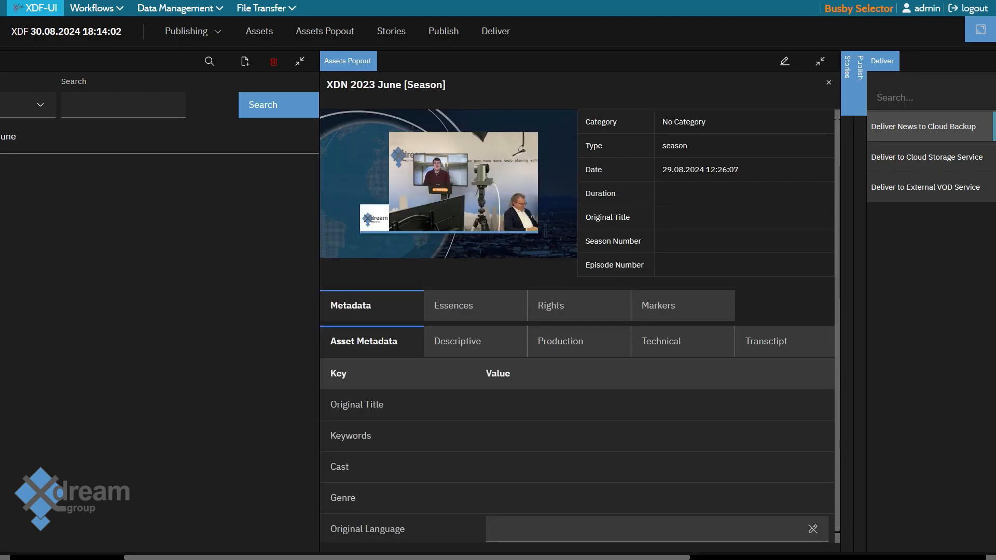
scroll(497, 301, left, 4)
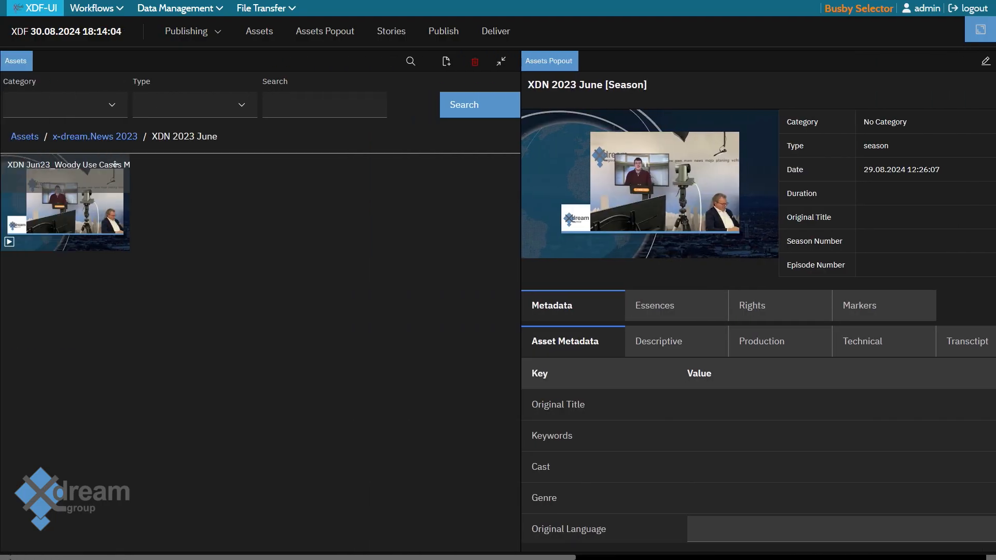
click(95, 137)
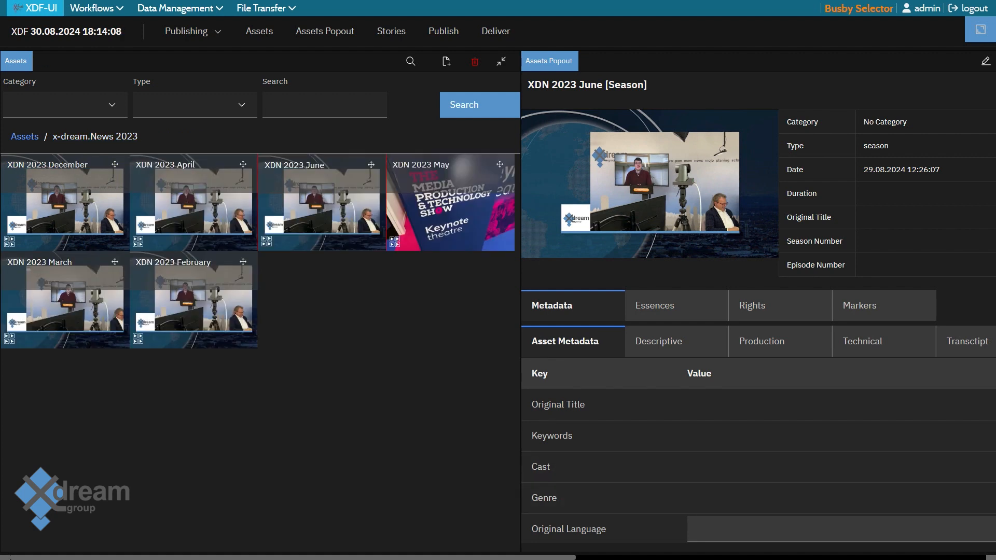
scroll(497, 301, right, 5)
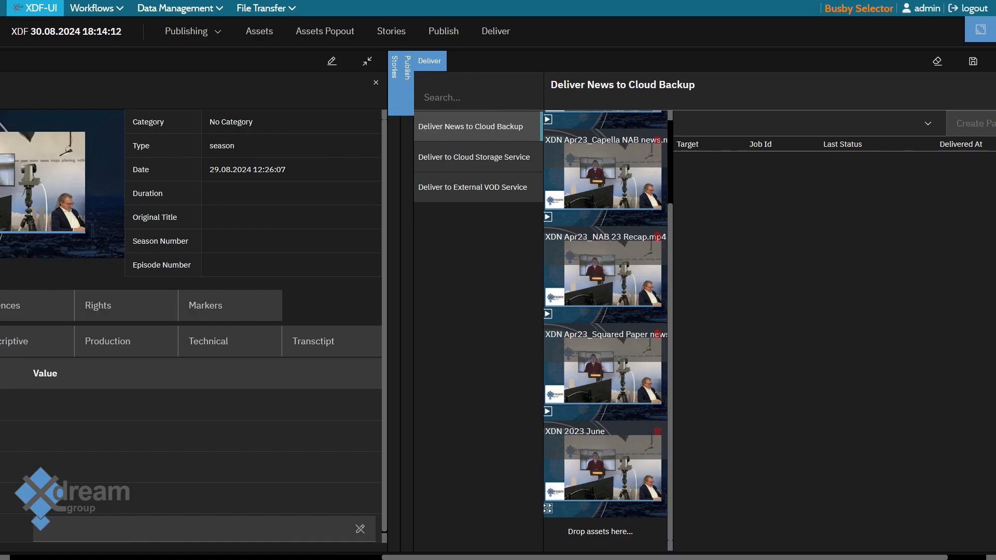
click(375, 83)
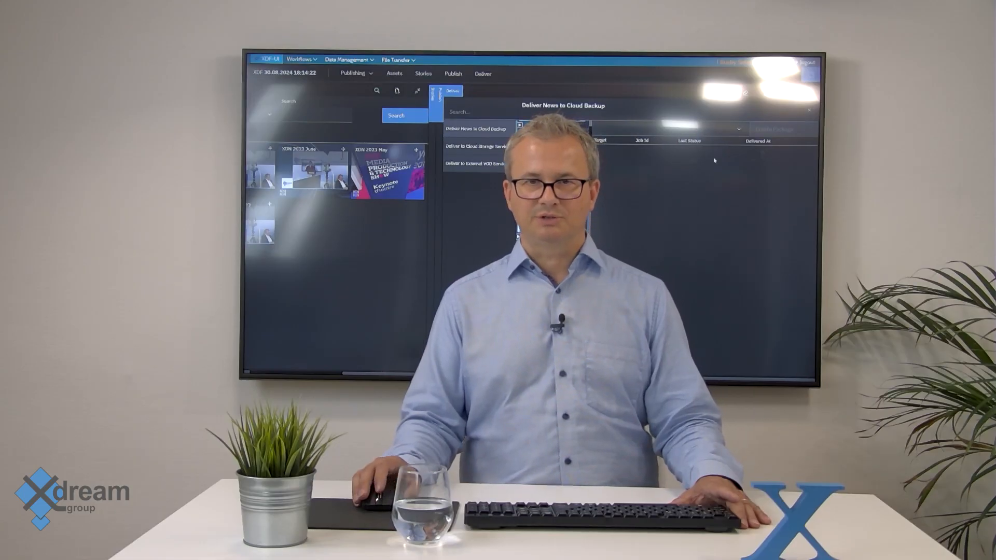
Set the delivery target to To Cloud Storage and select the master video of 2023 Year in review_1.mp4.
click(708, 132)
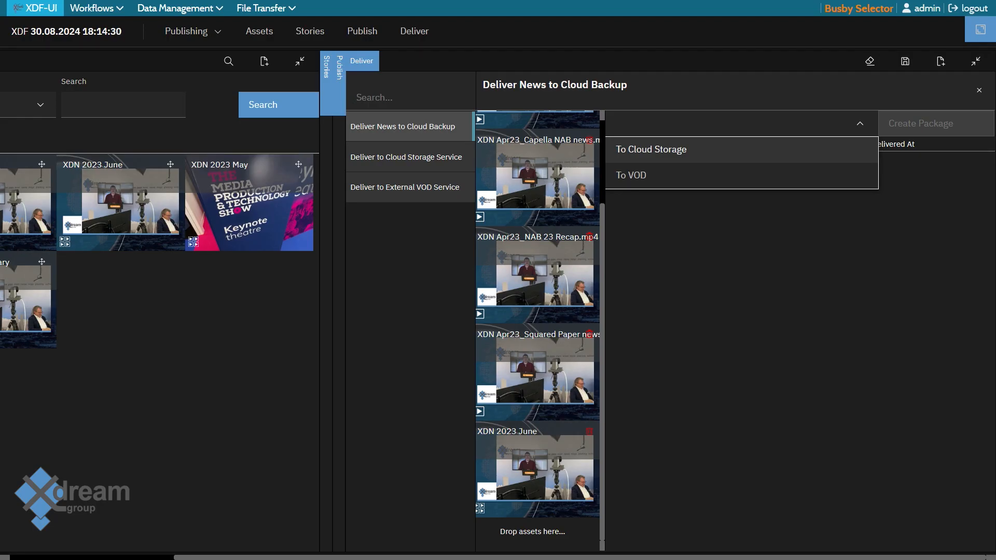
click(652, 149)
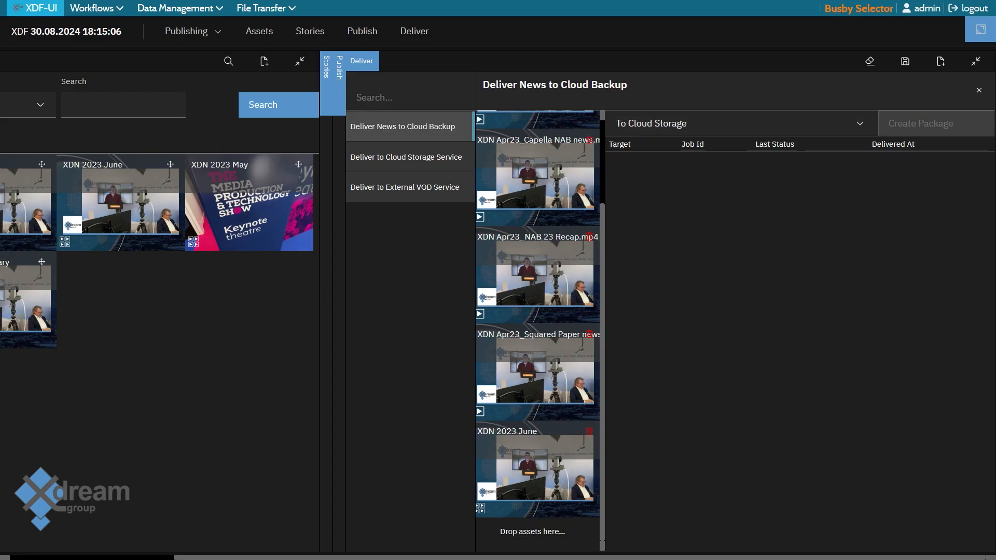
scroll(537, 330, up, 3)
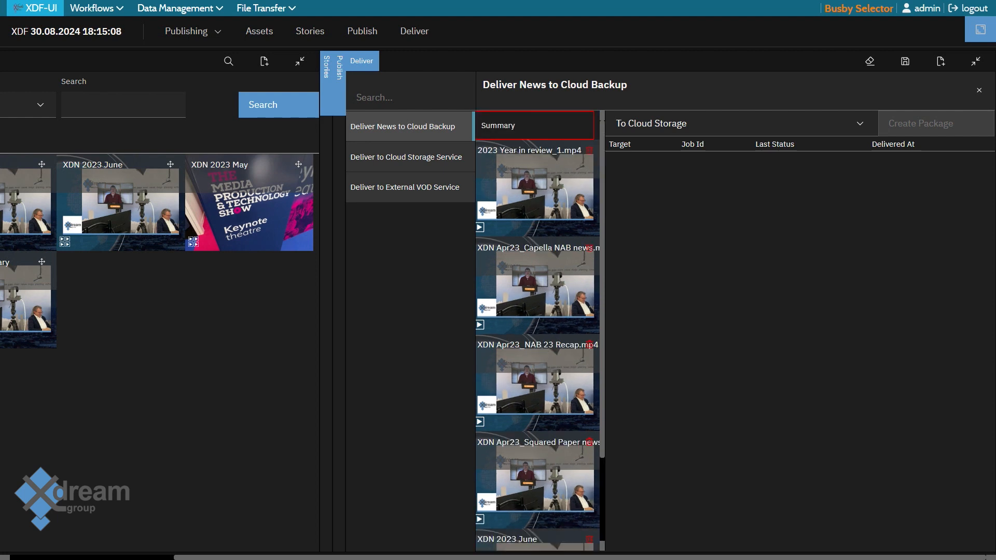
click(537, 188)
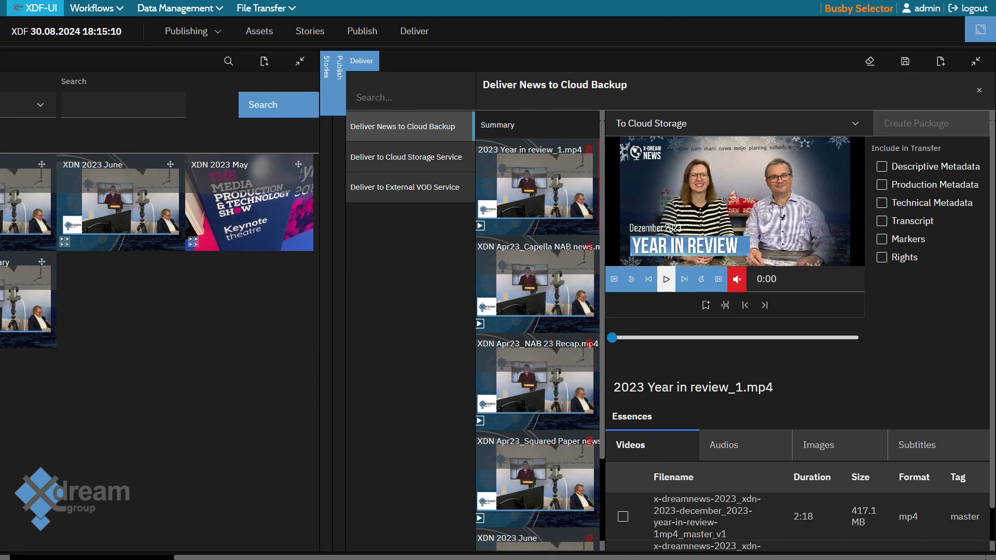
scroll(745, 445, down, 1)
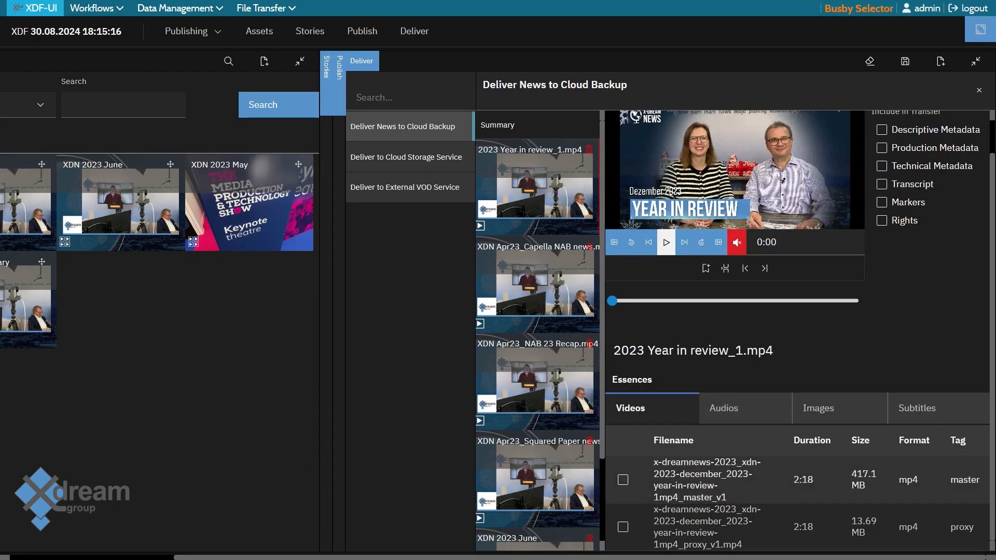
click(623, 479)
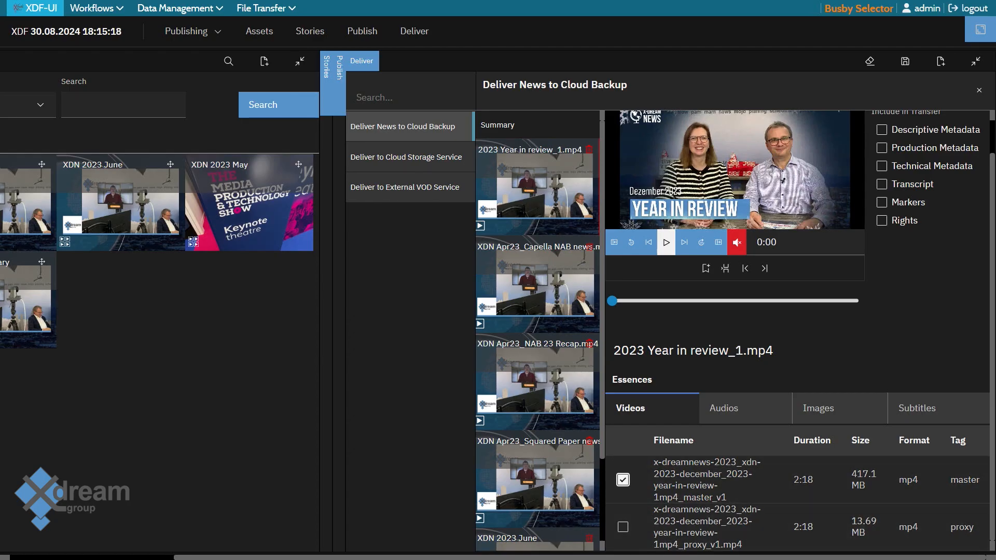
Include the descriptive and production metadata in the transfer of 2023 Year in review_1.mp4.
scroll(798, 331, up, 1)
click(882, 166)
click(881, 185)
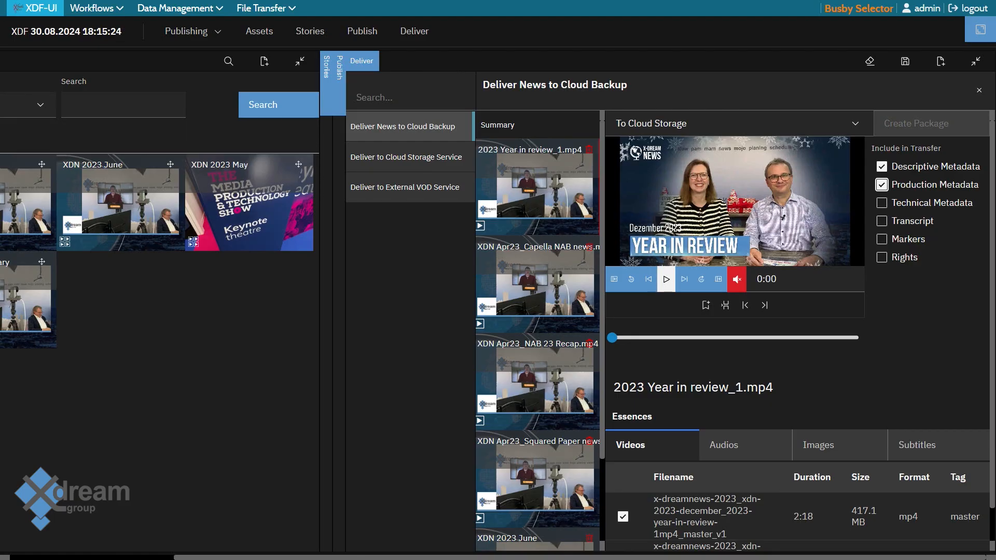
Select the master video of XDN Apr23_Capella NAB news.mp4 and include its descriptive and production metadata in the transfer.
click(537, 285)
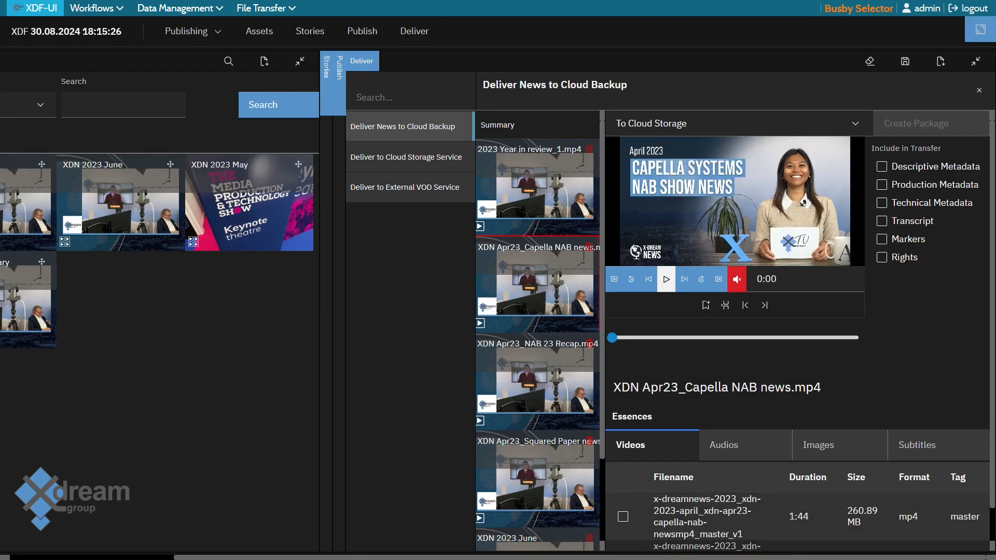
click(622, 517)
click(882, 166)
click(881, 185)
Select the master video of XDN Apr23_NAB 23 Recap.mp4 and include its descriptive and production metadata in the transfer.
click(537, 383)
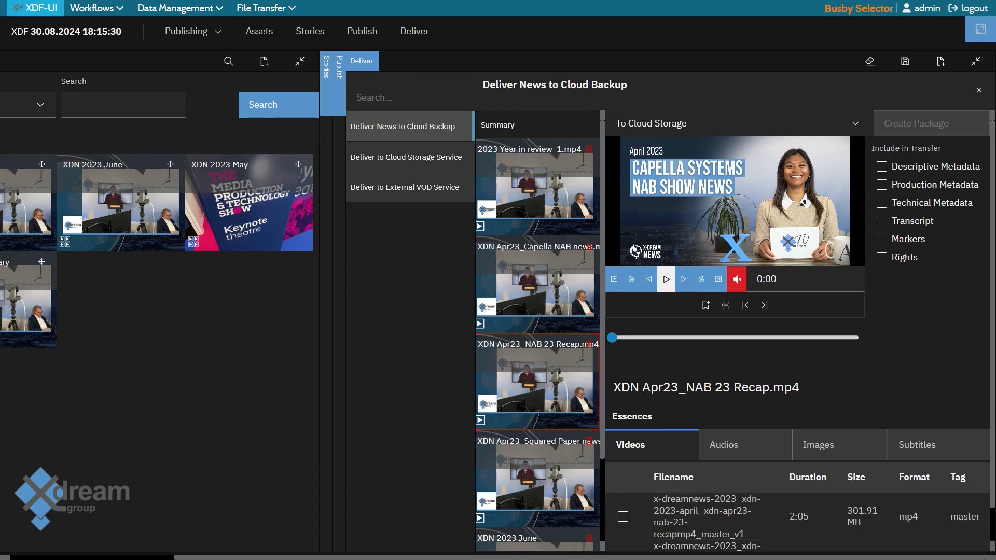
click(623, 517)
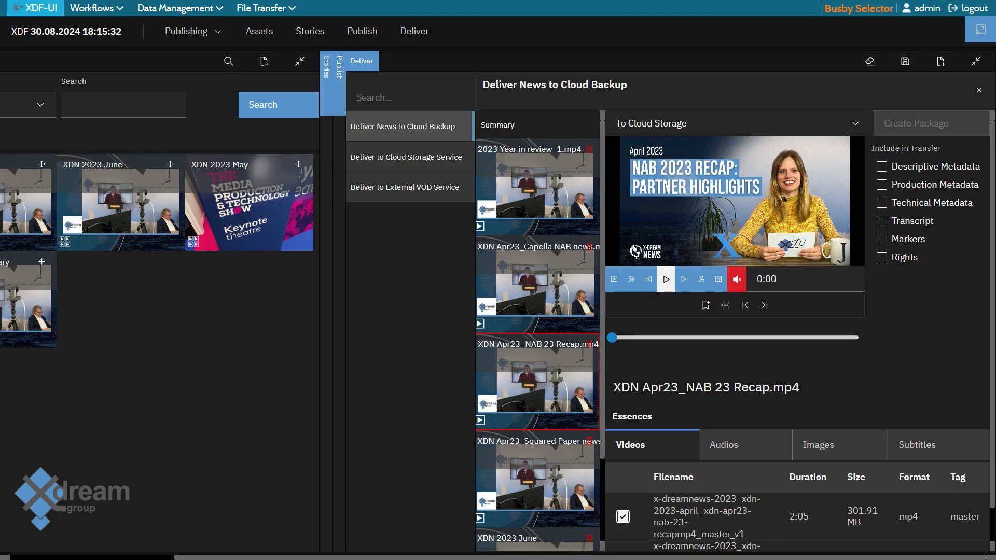
click(882, 166)
click(882, 185)
Select the master video of XDN Apr23_Squared Paper news.mp4 and include its descriptive and production metadata in the transfer.
click(538, 480)
click(623, 517)
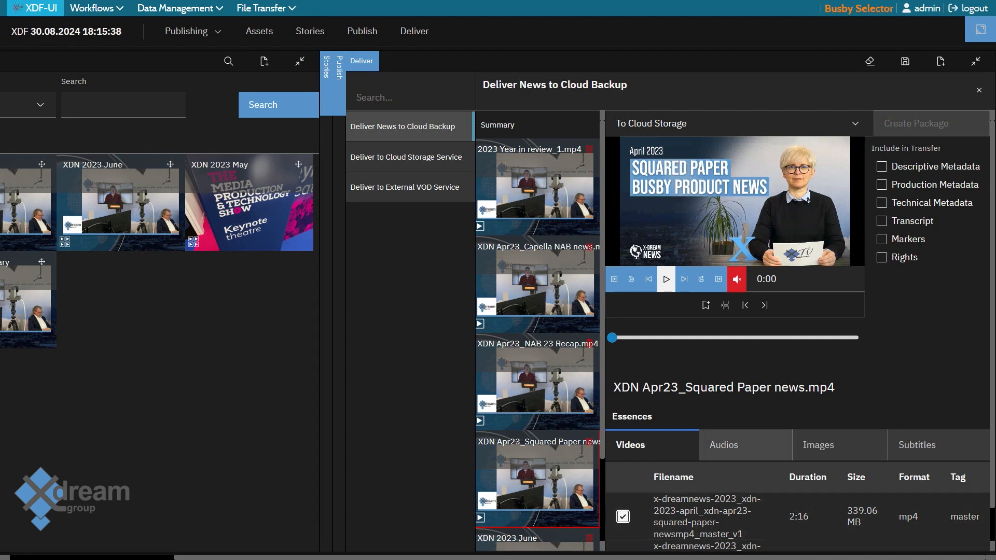
click(881, 167)
click(882, 185)
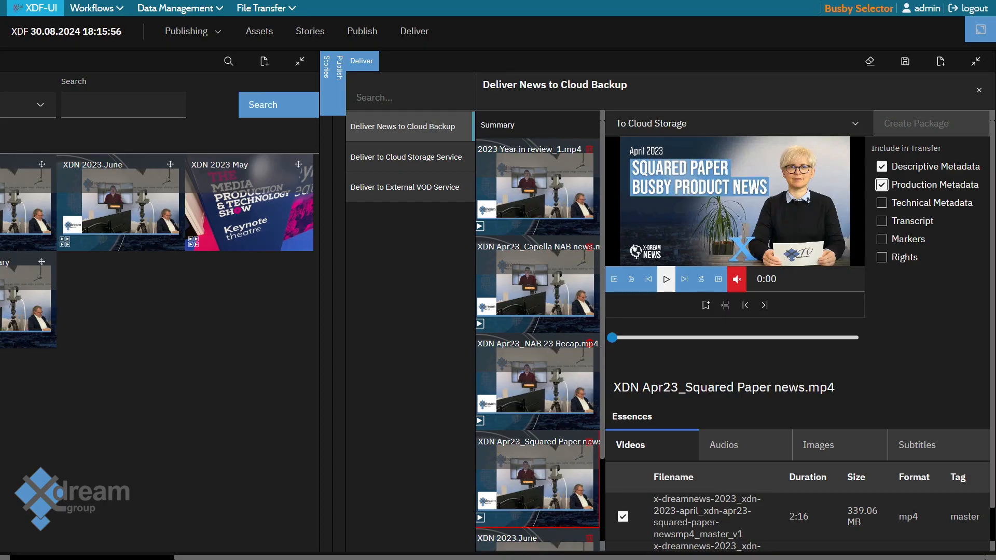
Include the descriptive and production metadata of the XDN 2023 June season in the transfer and check its image and video essences.
scroll(537, 330, down, 1)
click(537, 507)
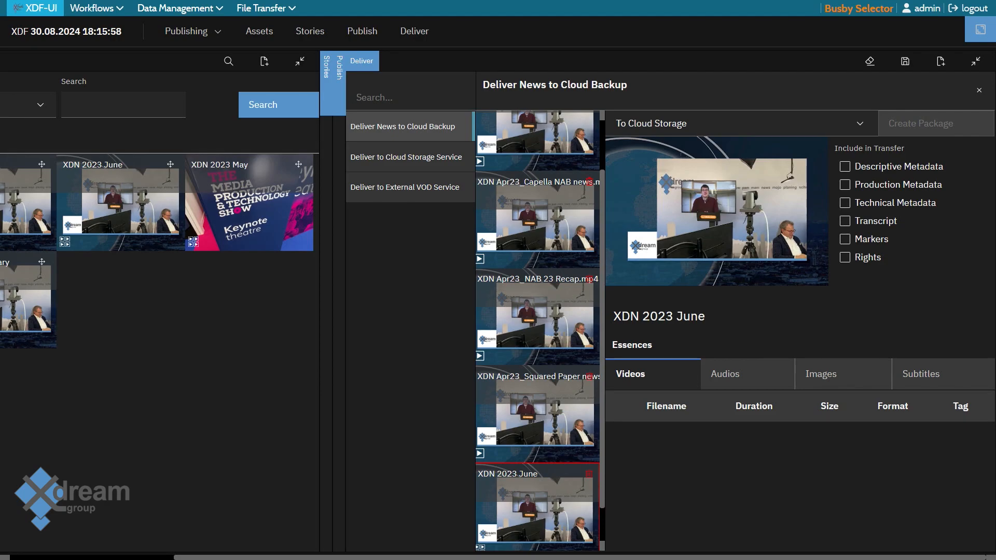
click(844, 166)
click(845, 185)
scroll(537, 330, down, 1)
click(830, 374)
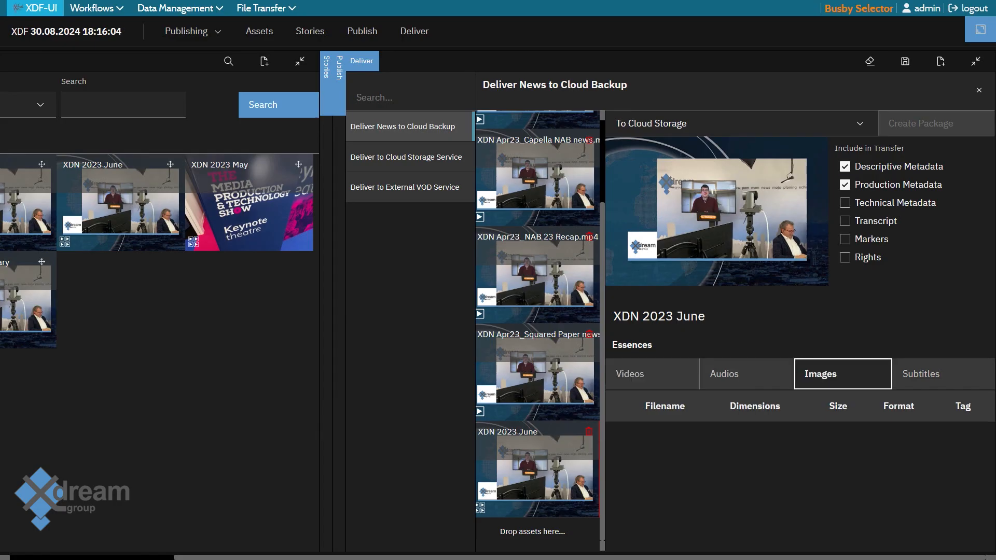
click(653, 374)
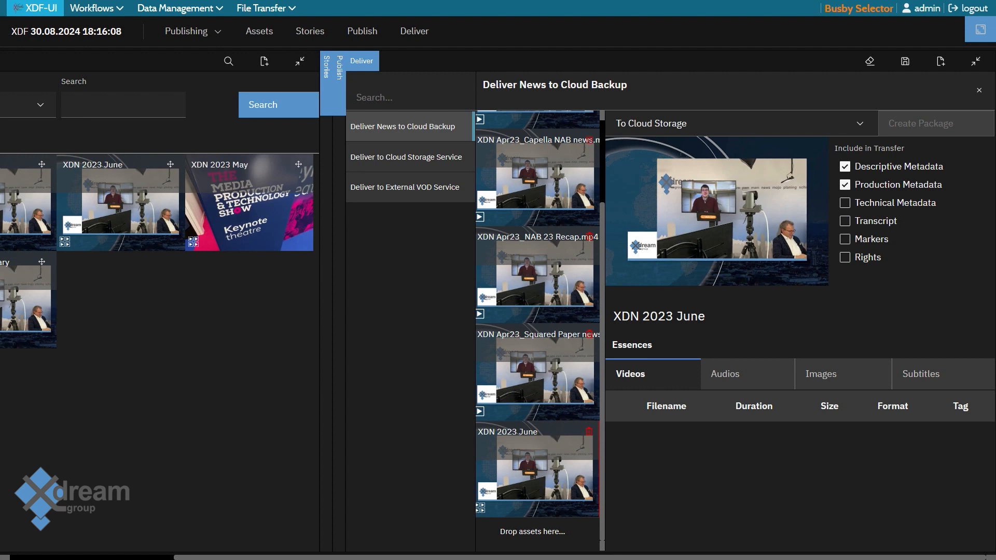
Remove the XDN 2023 June season from the Deliver News to Cloud Backup delivery.
click(537, 374)
click(537, 469)
click(588, 431)
click(569, 431)
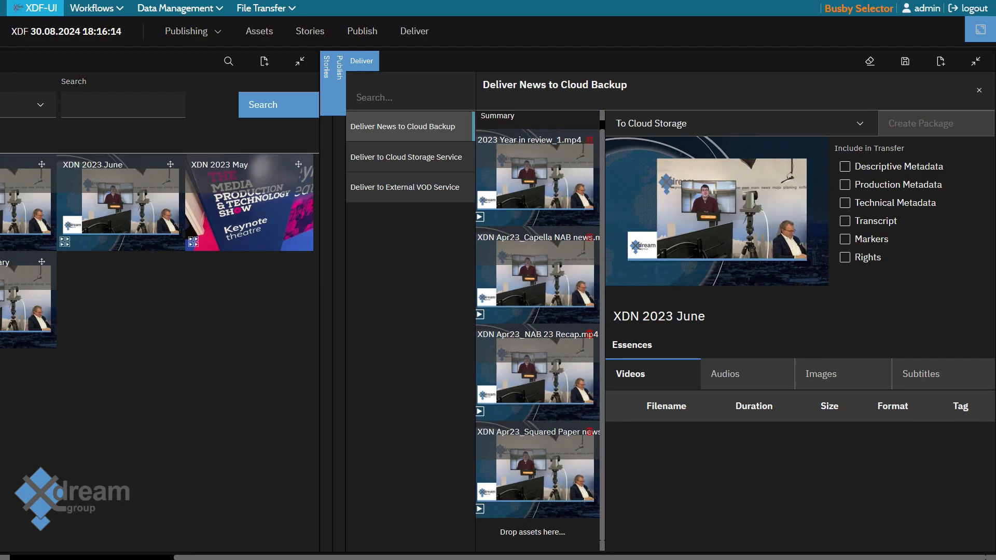
Choose To Cloud Storage as the delivery target and open the details of XDN Apr23_Squared Paper news.mp4.
click(859, 123)
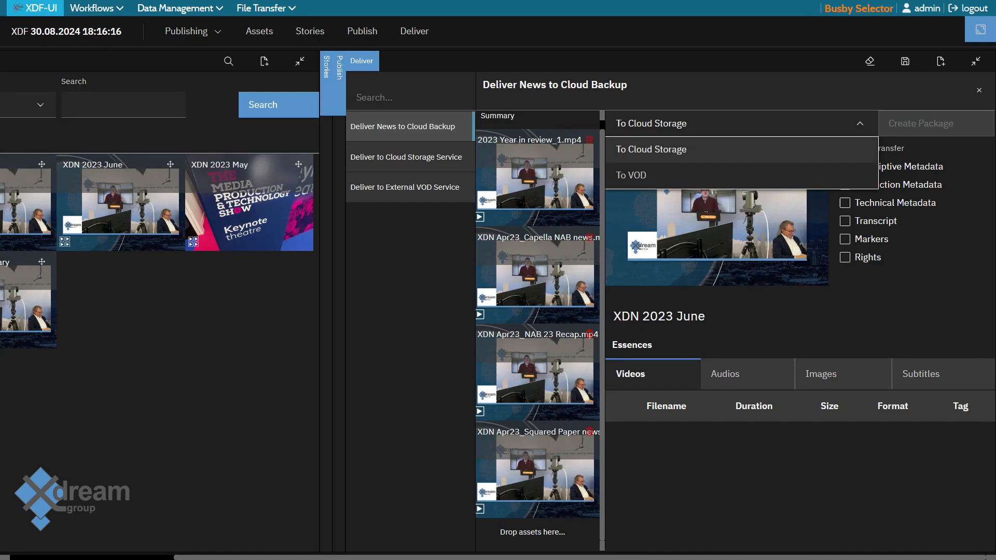
click(651, 149)
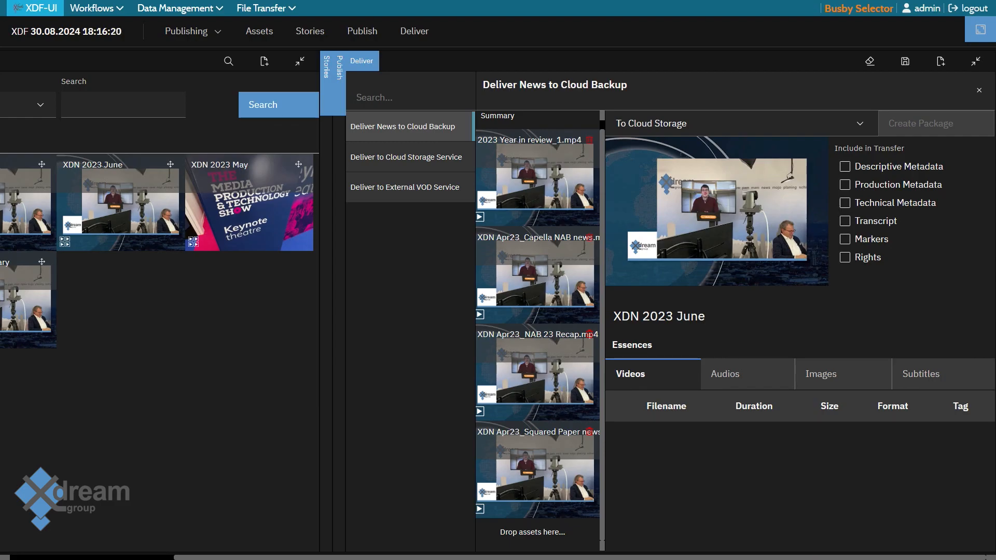
click(537, 470)
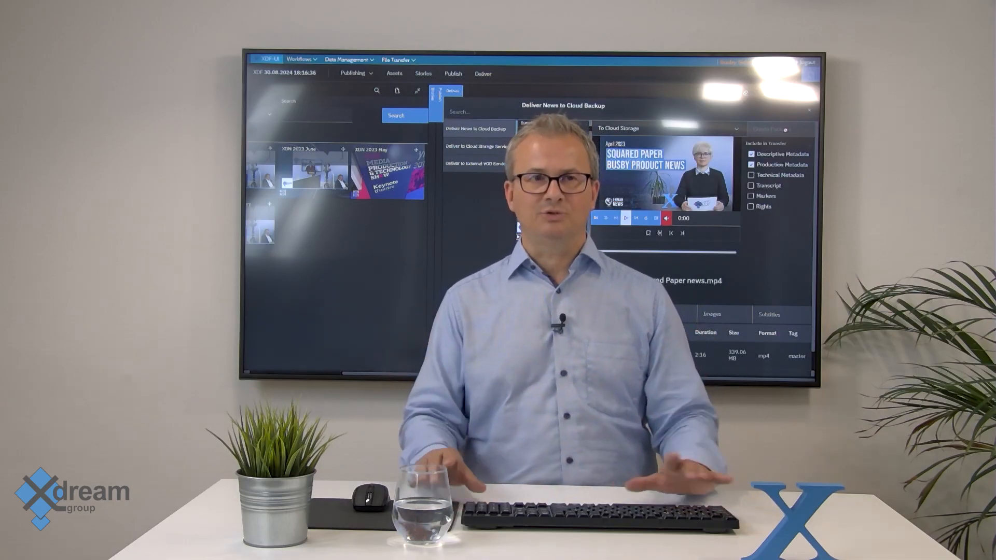
Open the Deliver Board to view the delivery workflow stages.
click(314, 60)
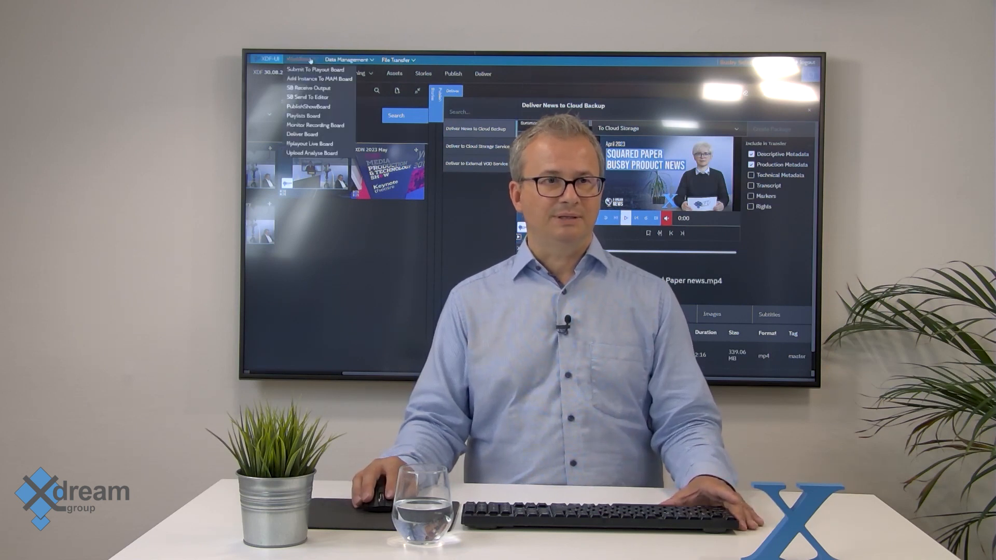
click(308, 136)
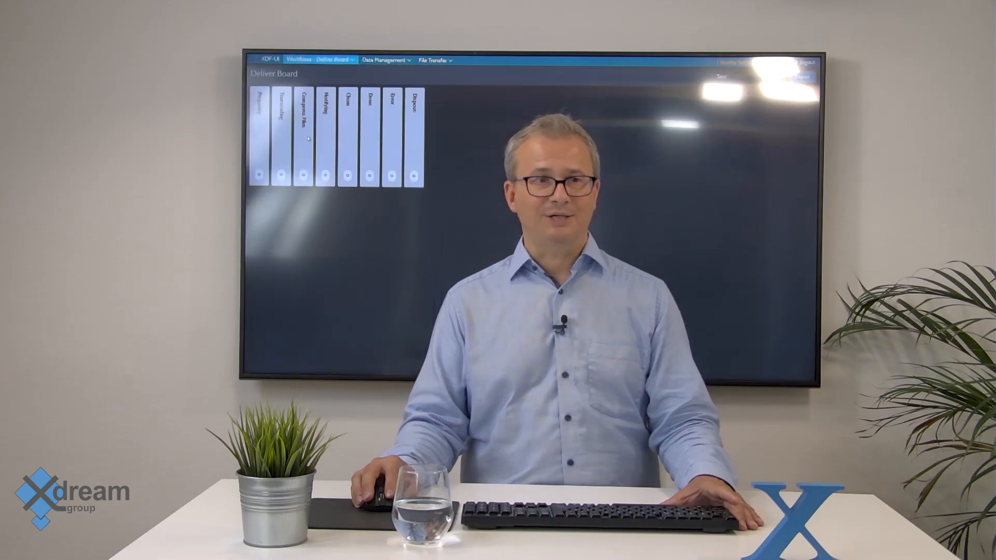